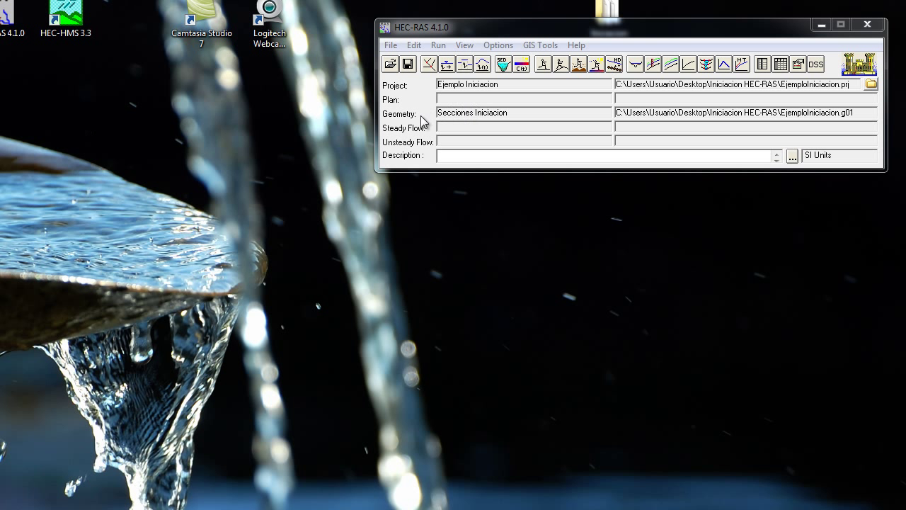
# Open the longitudinal profile plot of the channel and enlarge its window
pyautogui.click(653, 65)
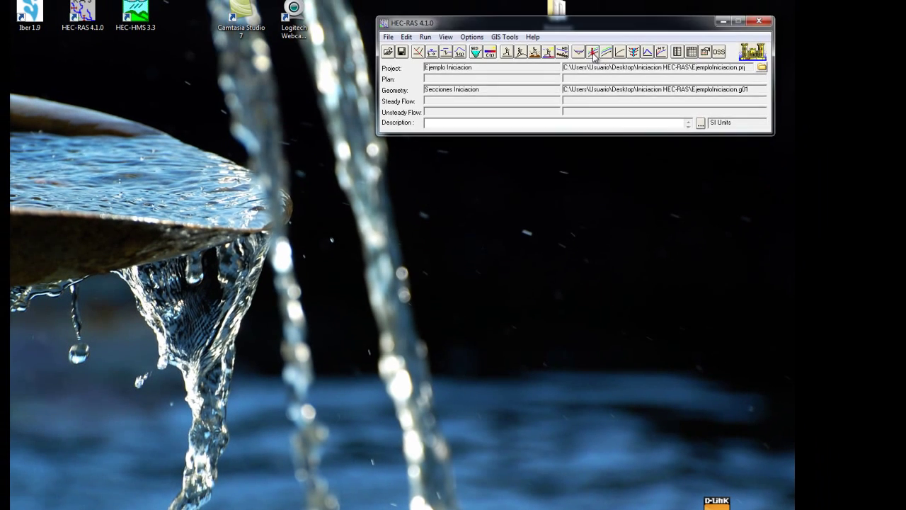
pyautogui.click(594, 56)
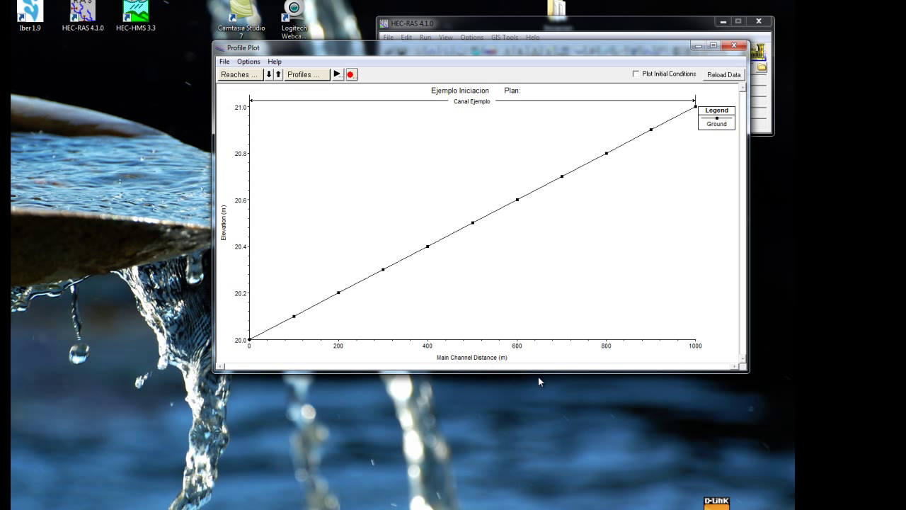
pyautogui.moveTo(541, 370); pyautogui.dragTo(542, 444)
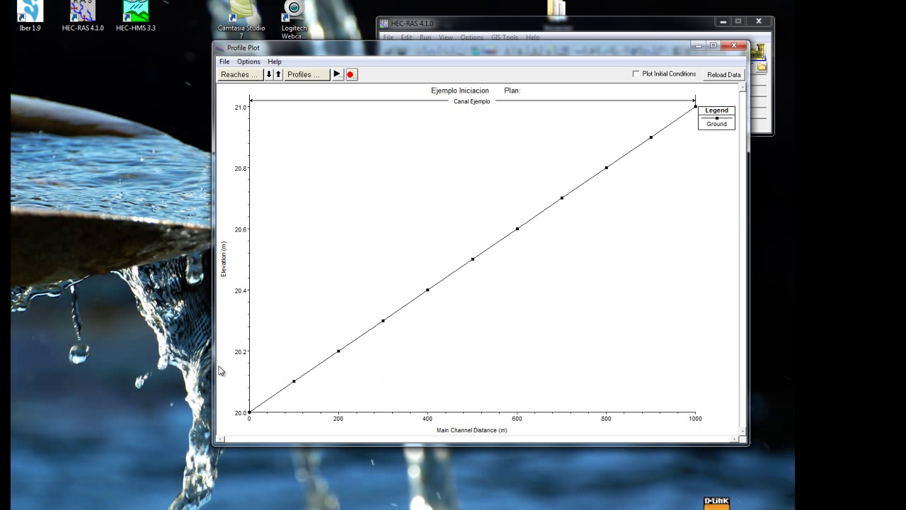
pyautogui.moveTo(213, 365); pyautogui.dragTo(36, 355)
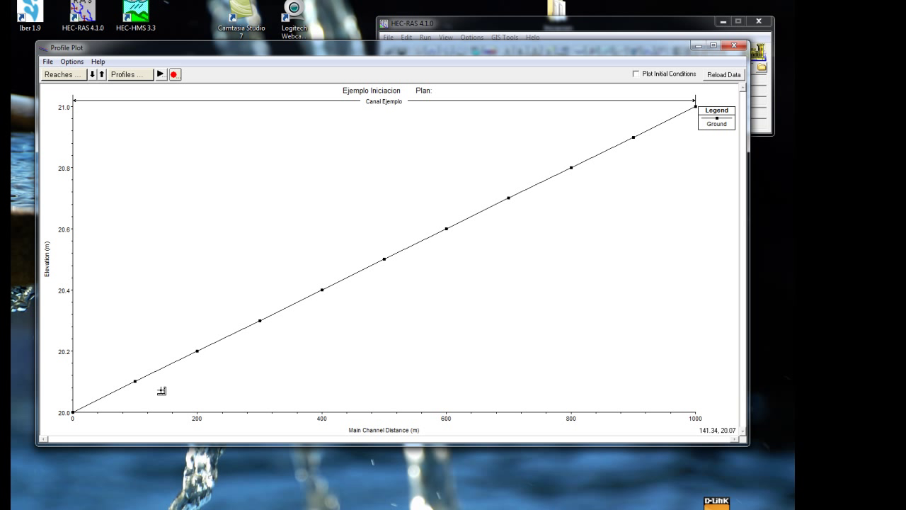
# Measure the bed slope between the 0 m and 1000 m ends of the channel and minimize the profile plot
pyautogui.click(73, 411)
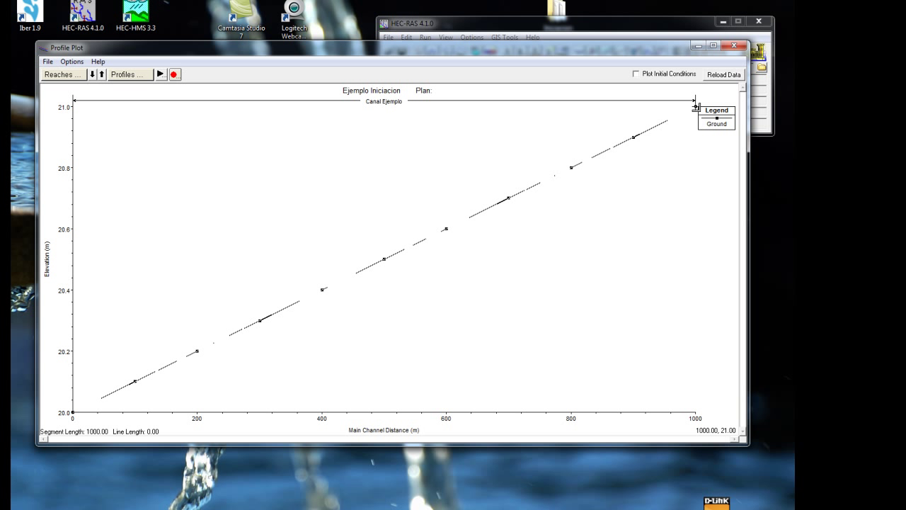
pyautogui.doubleClick(697, 107)
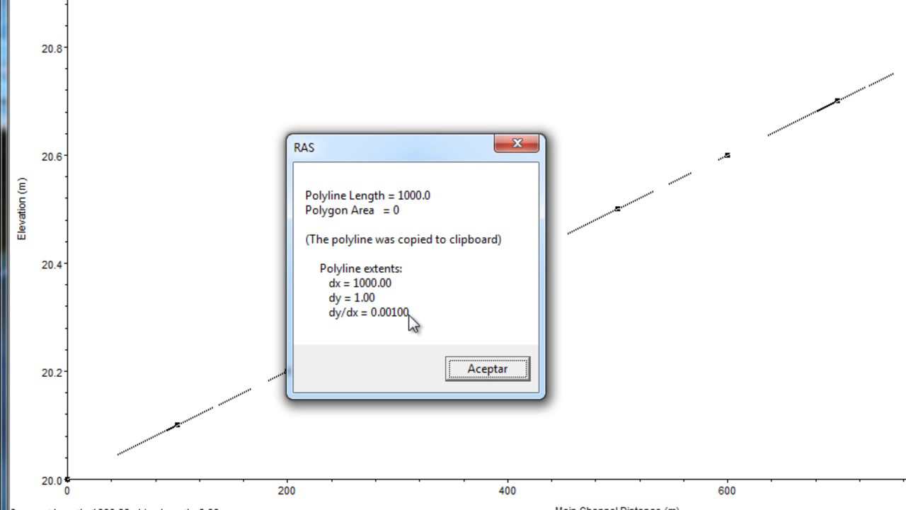
pyautogui.click(473, 365)
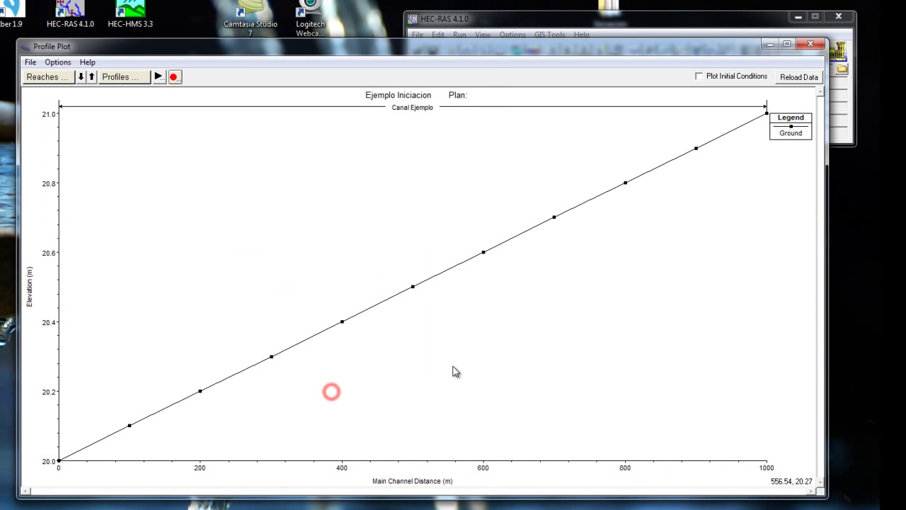
pyautogui.click(766, 47)
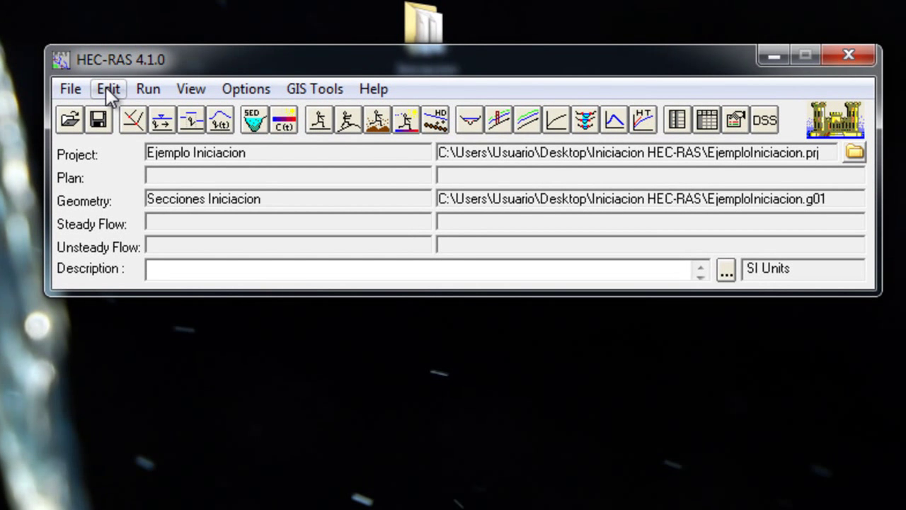
# Open the Steady Flow Data editor and move it clear of the project window
pyautogui.click(107, 90)
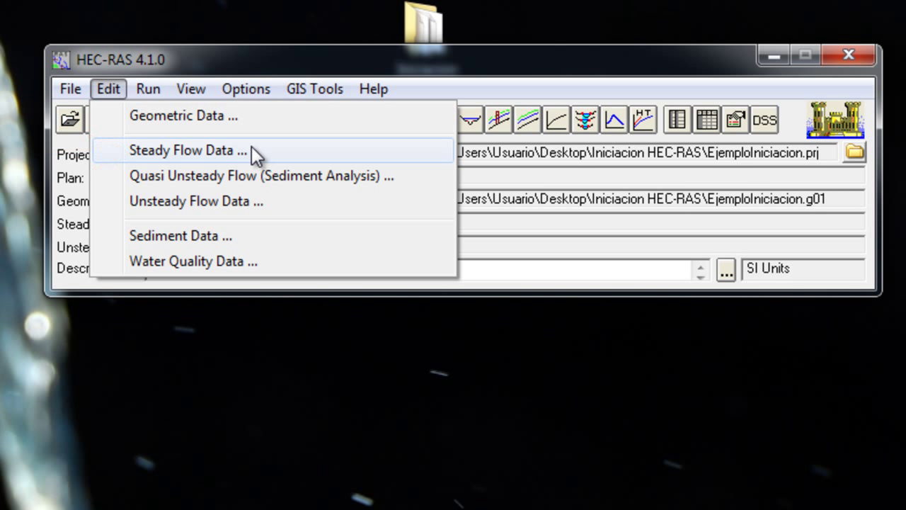
pyautogui.click(224, 337)
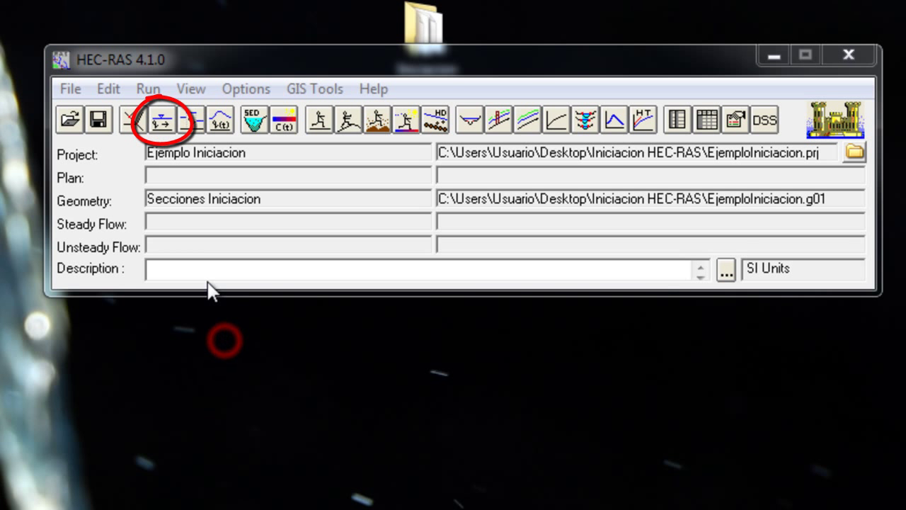
pyautogui.click(158, 132)
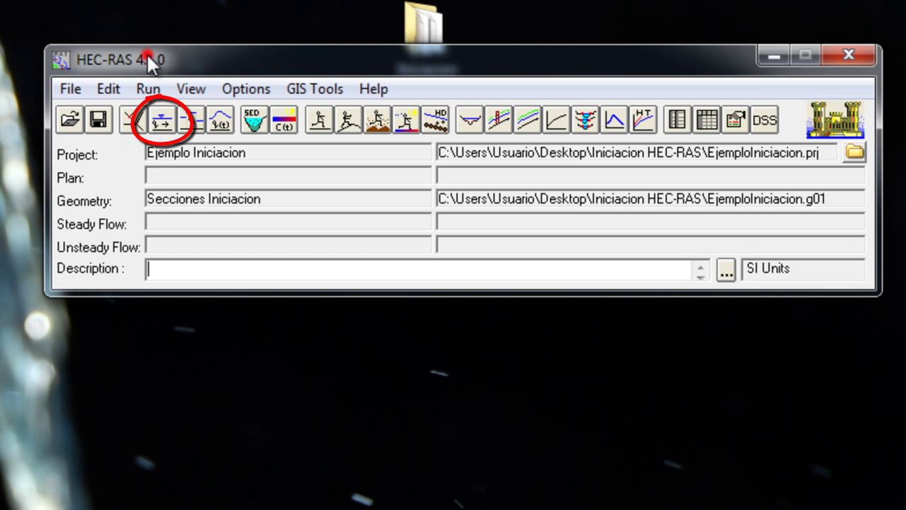
pyautogui.click(162, 126)
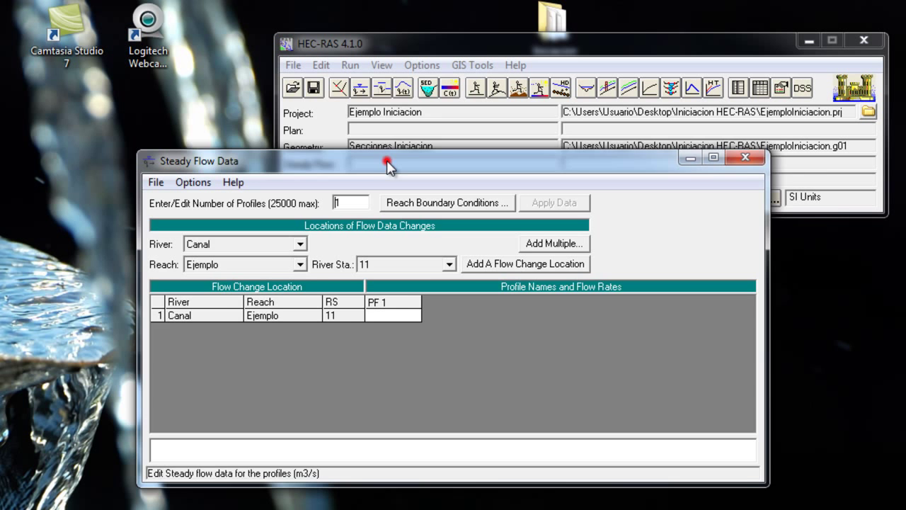
pyautogui.moveTo(387, 164); pyautogui.dragTo(333, 113)
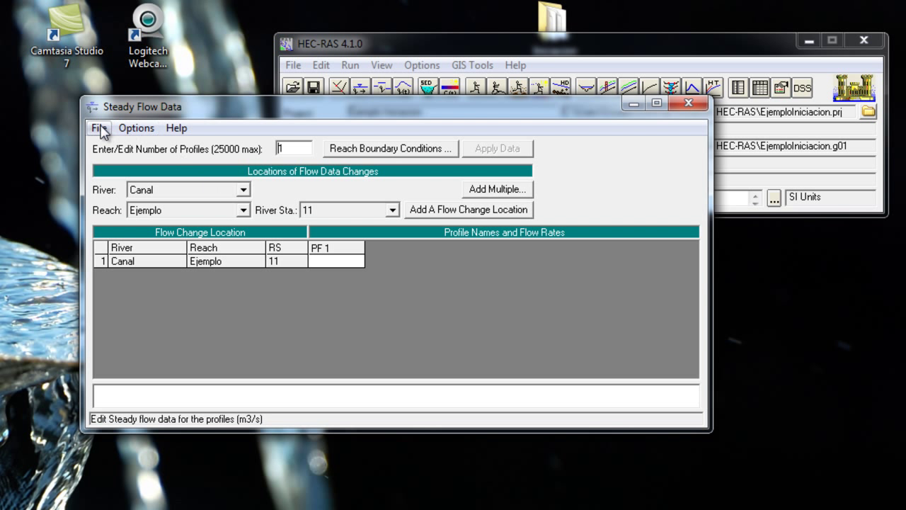
# Examine the available rivers, reaches and river stations for locating flow changes
pyautogui.click(243, 190)
pyautogui.click(243, 190)
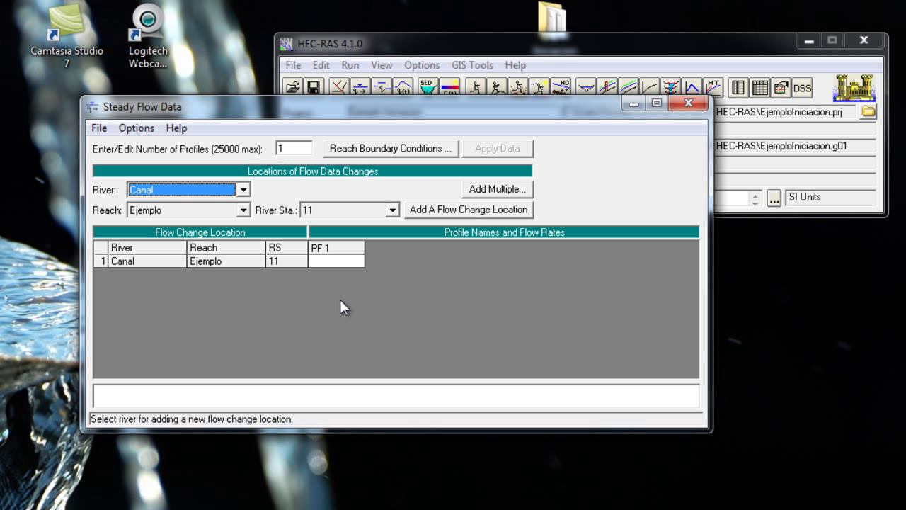
pyautogui.click(242, 190)
pyautogui.click(243, 190)
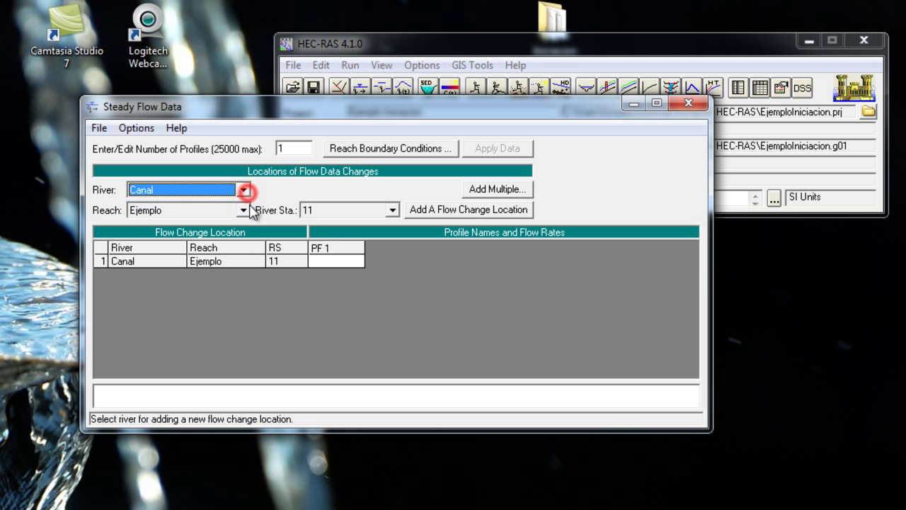
pyautogui.click(244, 210)
pyautogui.click(243, 210)
pyautogui.click(243, 190)
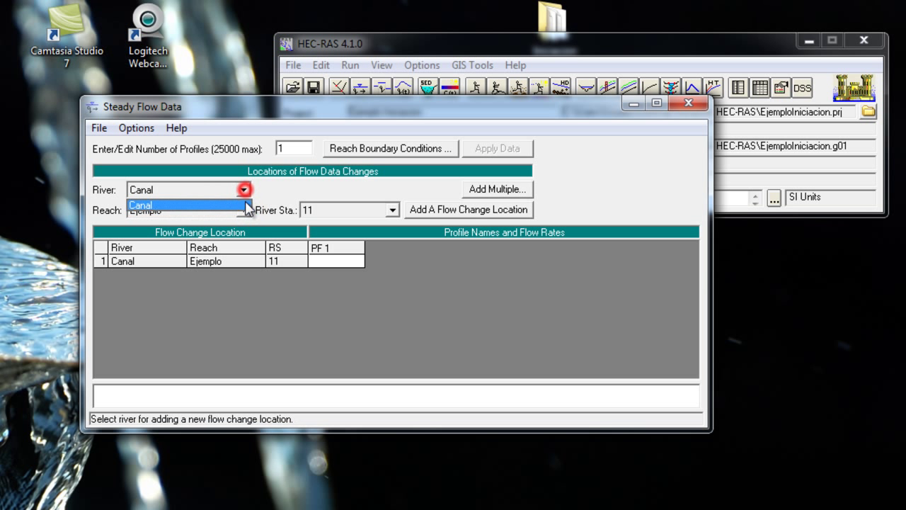
pyautogui.click(244, 210)
pyautogui.click(244, 210)
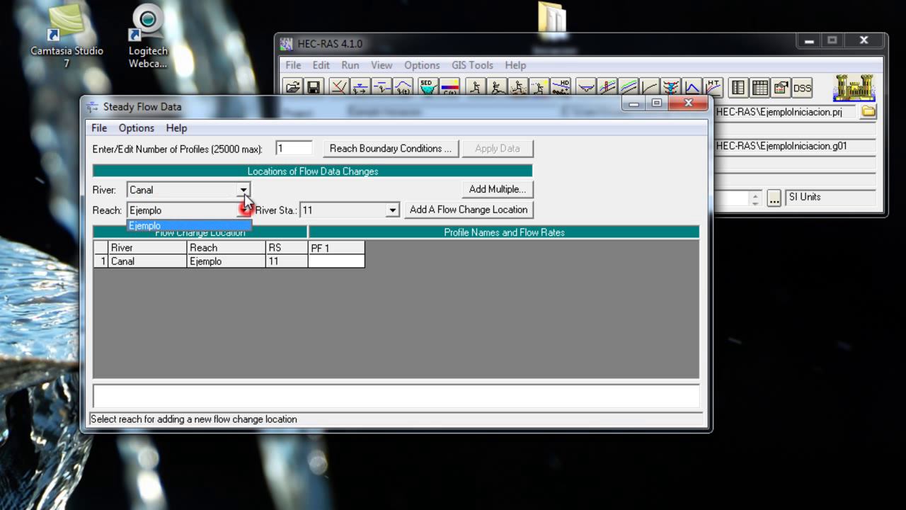
pyautogui.click(243, 189)
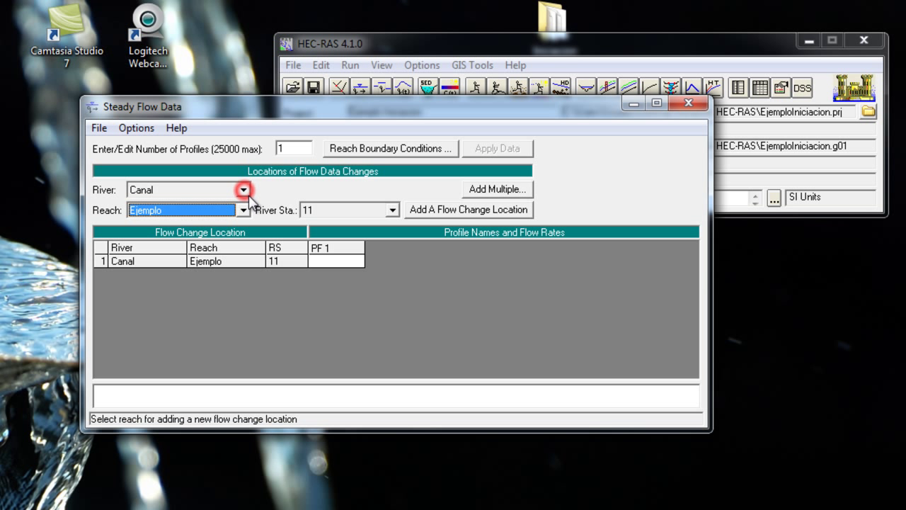
pyautogui.click(394, 211)
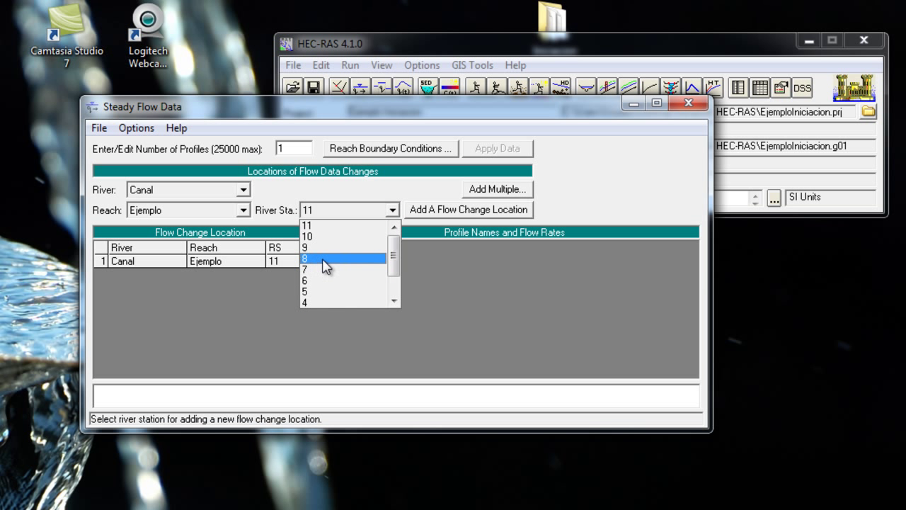
pyautogui.click(456, 277)
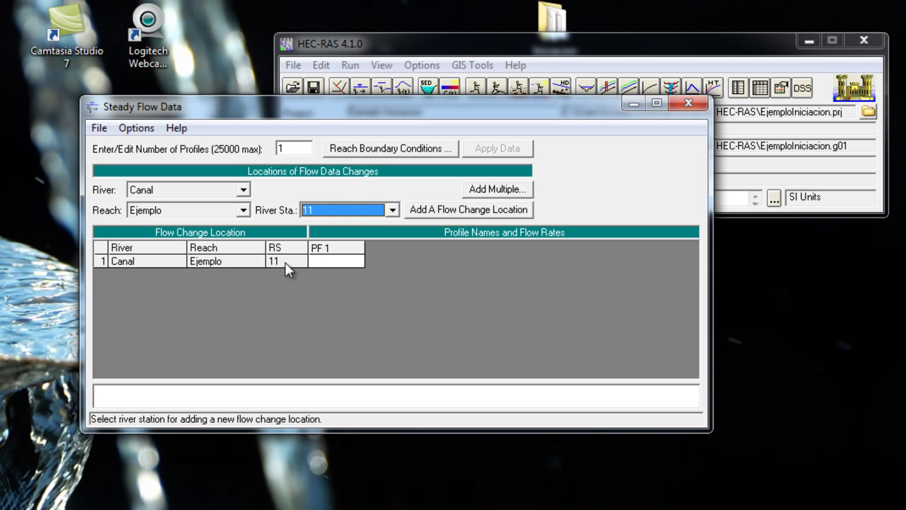
# Enter a flow of 5 m3/s at river station 11, rename its profile T10 and apply the data
pyautogui.click(341, 262)
pyautogui.write('5')
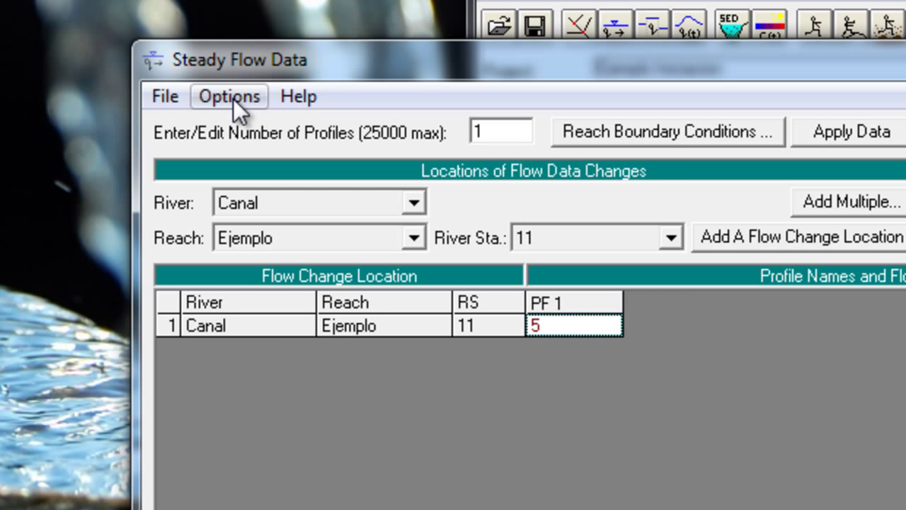
pyautogui.click(233, 99)
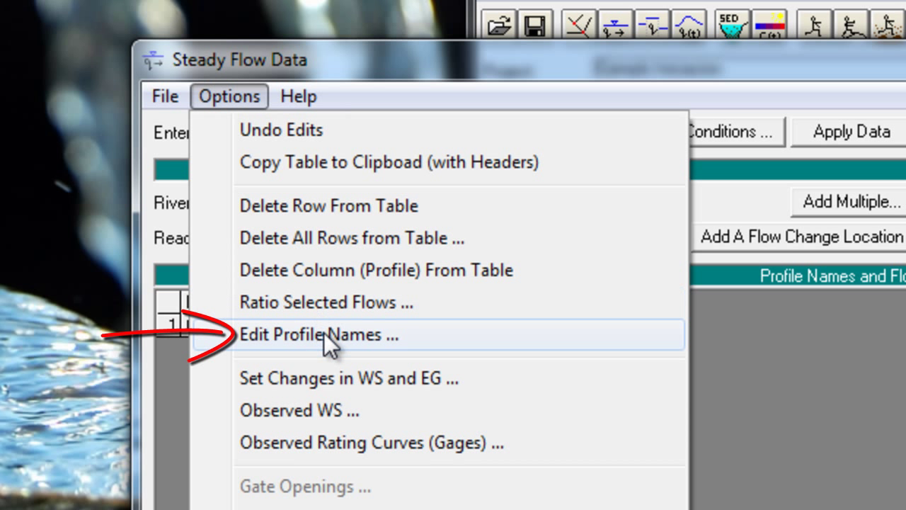
pyautogui.click(410, 335)
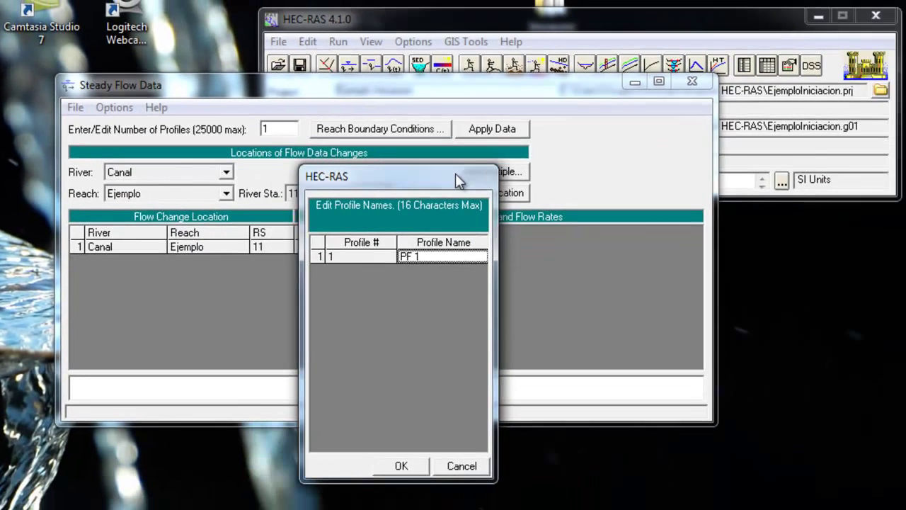
pyautogui.click(431, 260)
pyautogui.click(428, 260)
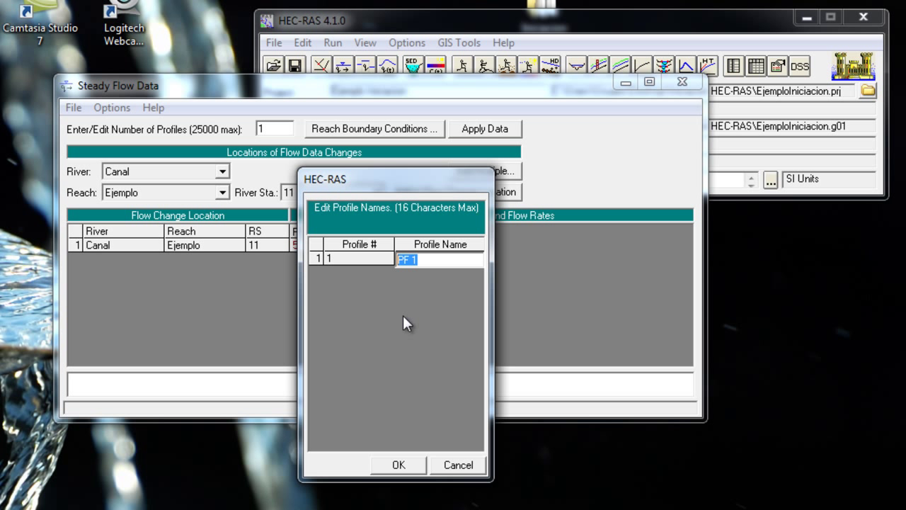
pyautogui.write('T10')
pyautogui.click(400, 465)
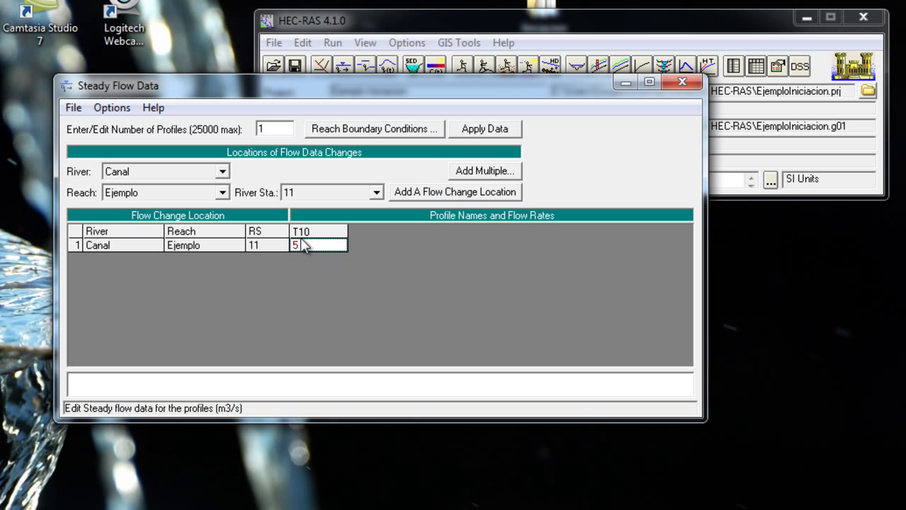
pyautogui.click(484, 128)
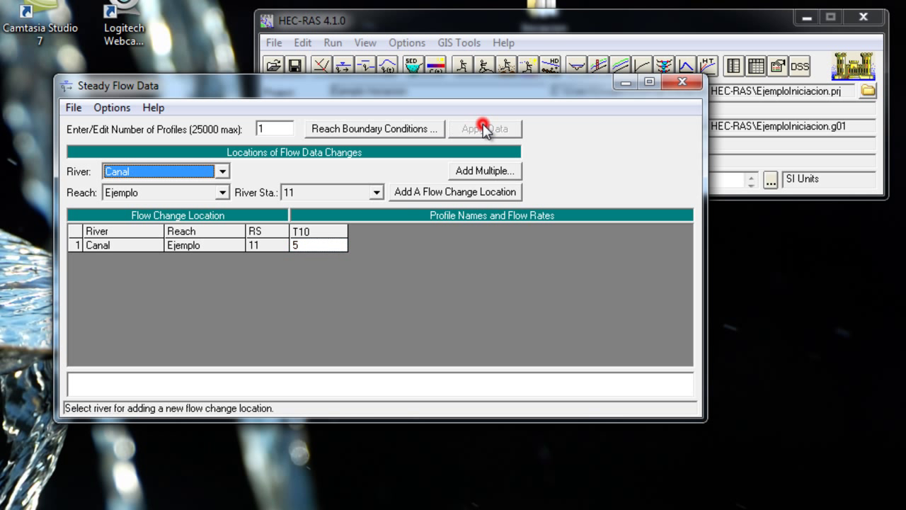
# Open the reach boundary conditions and select the downstream boundary of the Ejemplo reach for all profiles
pyautogui.click(345, 129)
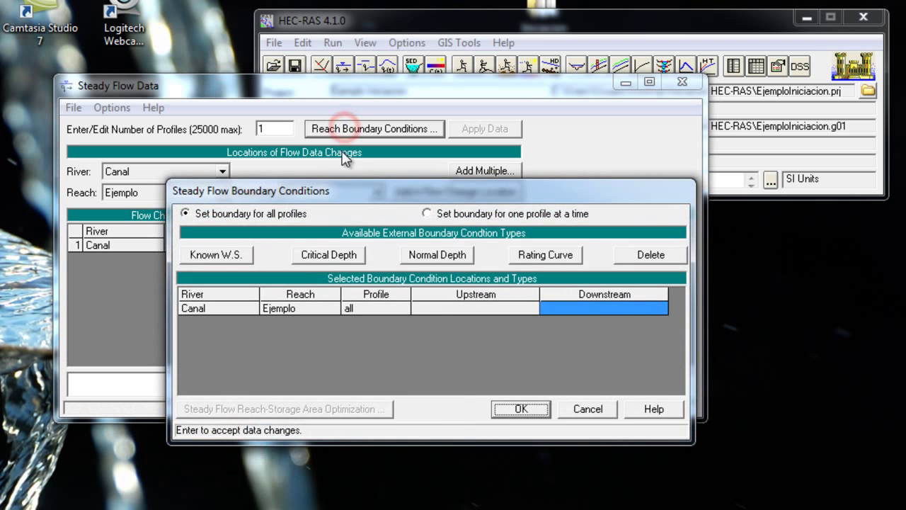
pyautogui.moveTo(379, 191); pyautogui.dragTo(328, 97)
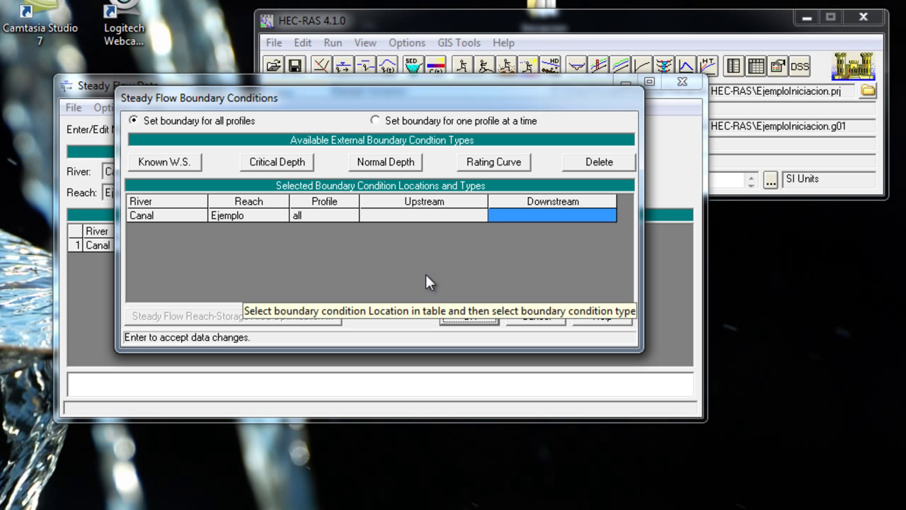
pyautogui.click(433, 215)
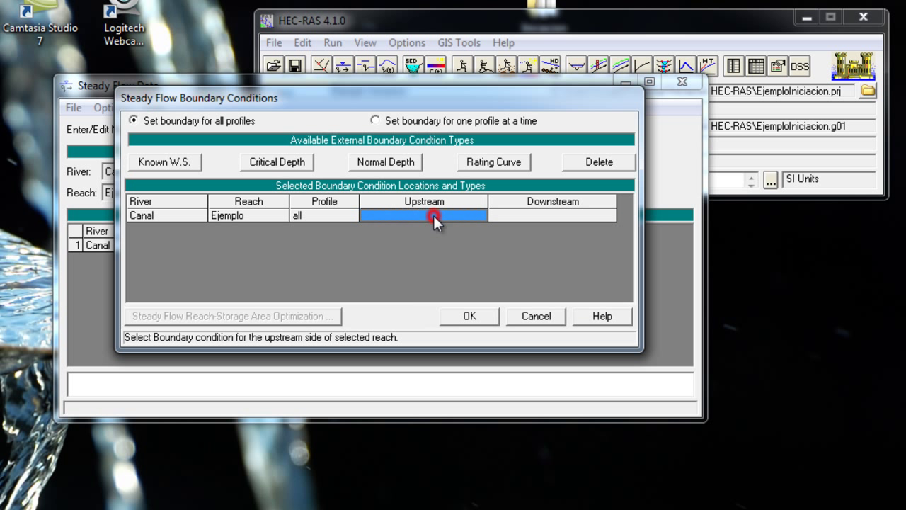
pyautogui.click(508, 215)
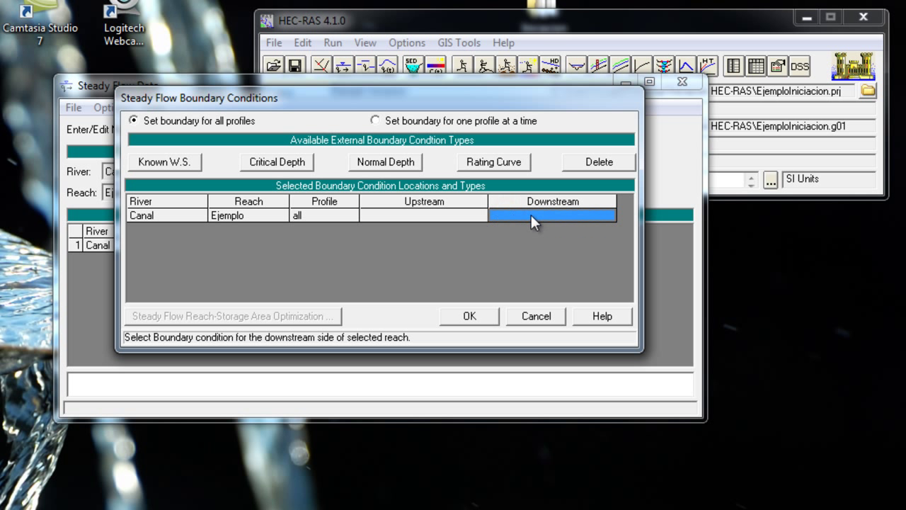
pyautogui.click(422, 216)
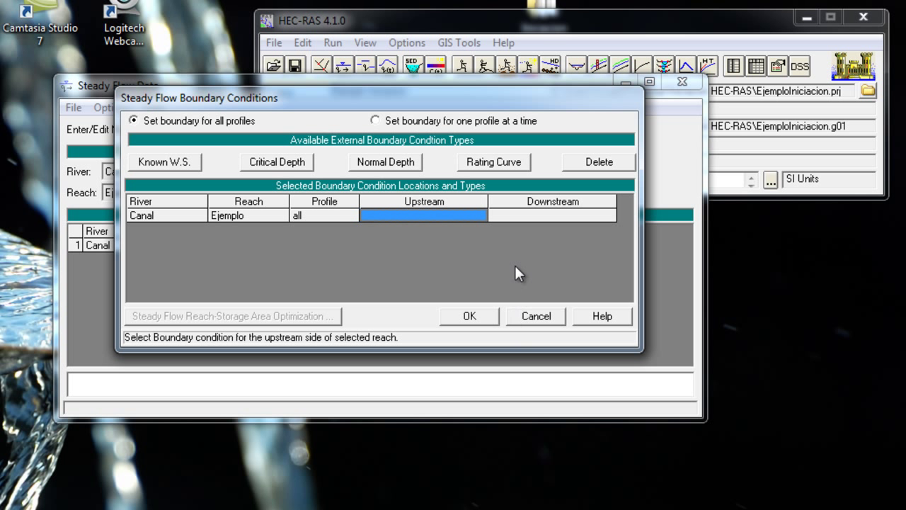
pyautogui.click(546, 216)
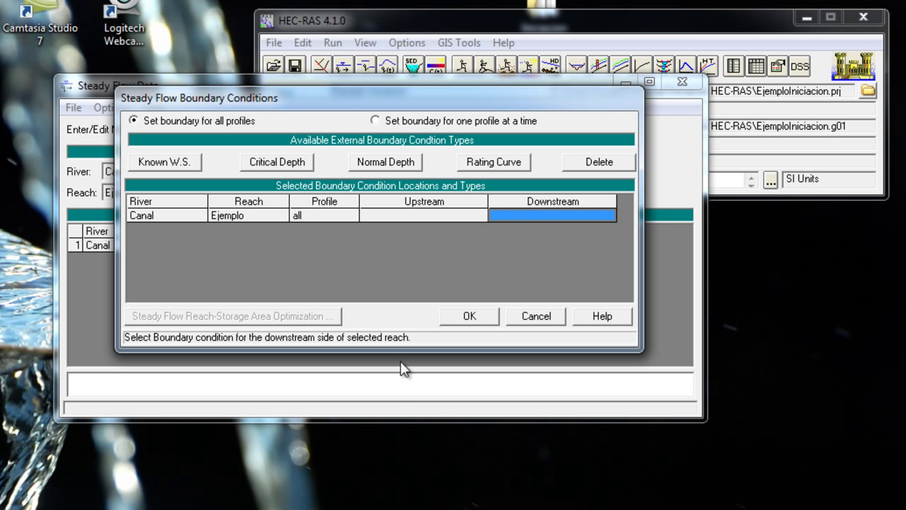
# Set the Ejemplo reach's downstream boundary to Normal Depth with slope 0.001, close the profile plot and apply the flow data
pyautogui.click(381, 162)
pyautogui.moveTo(383, 175); pyautogui.dragTo(428, 177)
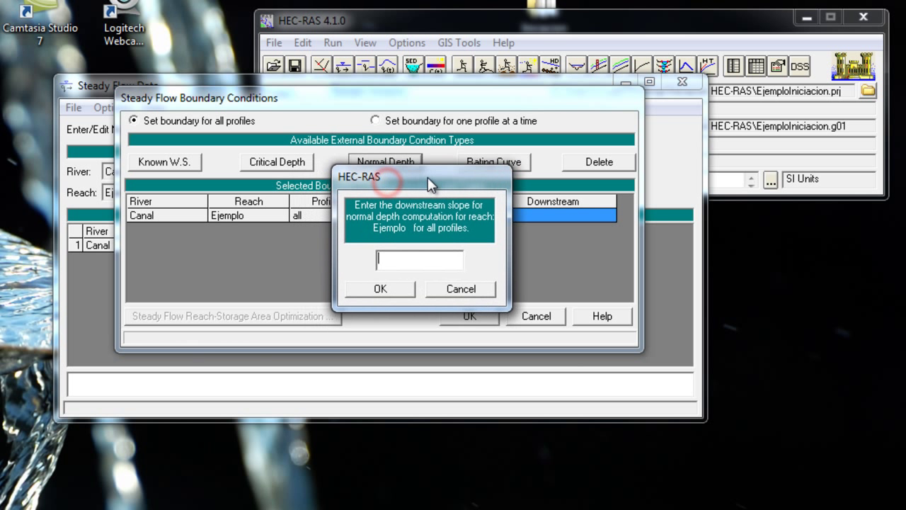
pyautogui.click(421, 263)
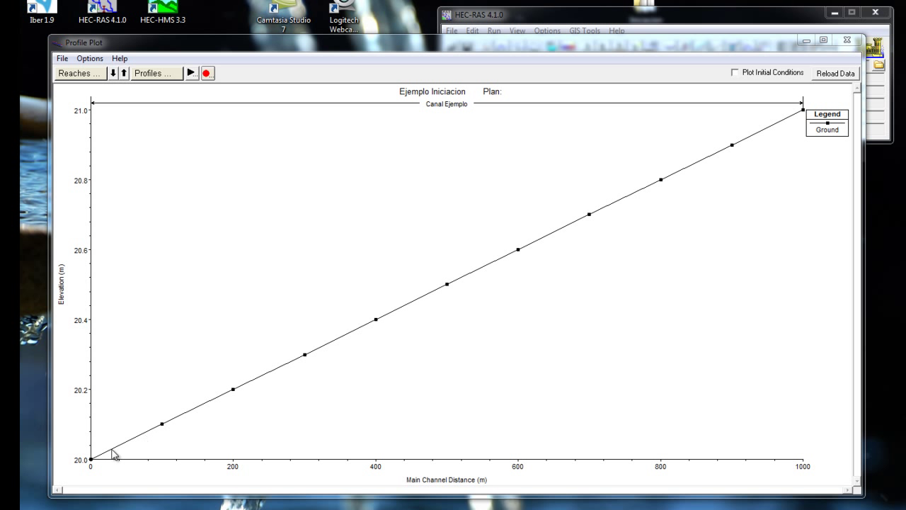
pyautogui.click(807, 42)
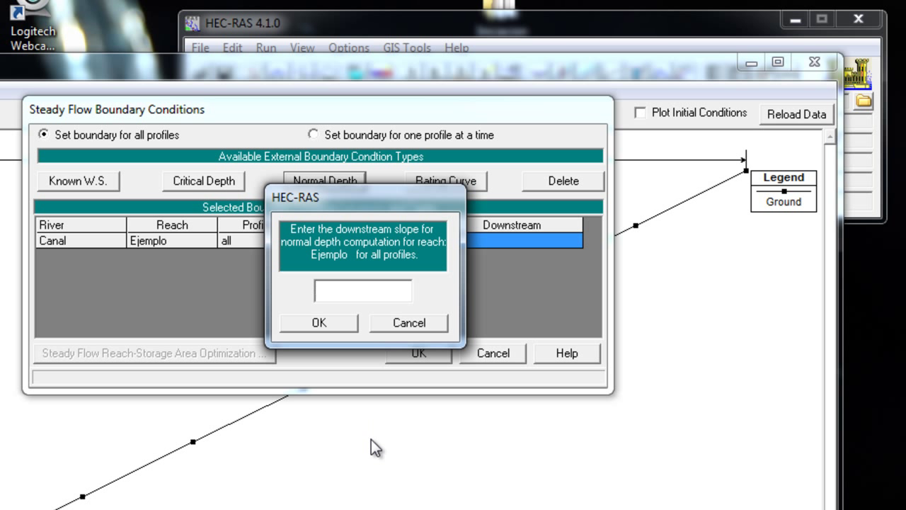
pyautogui.write('0.001')
pyautogui.click(318, 323)
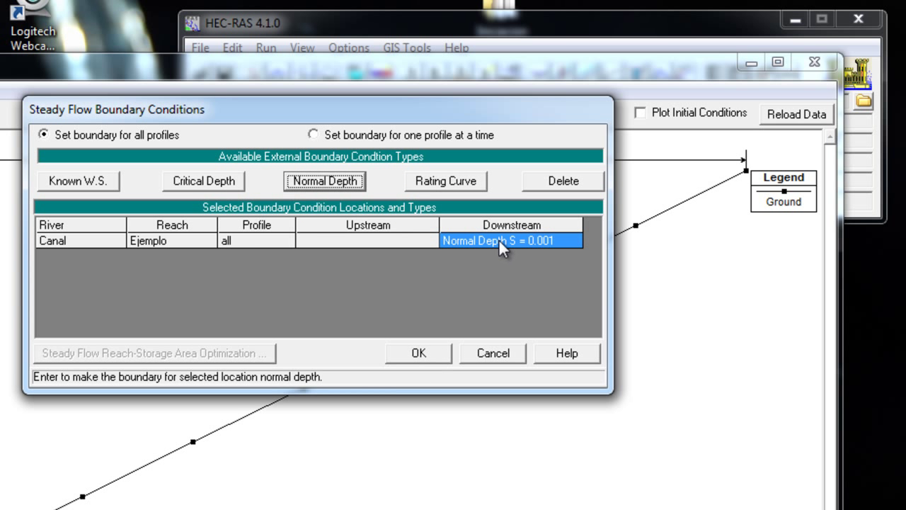
pyautogui.click(433, 357)
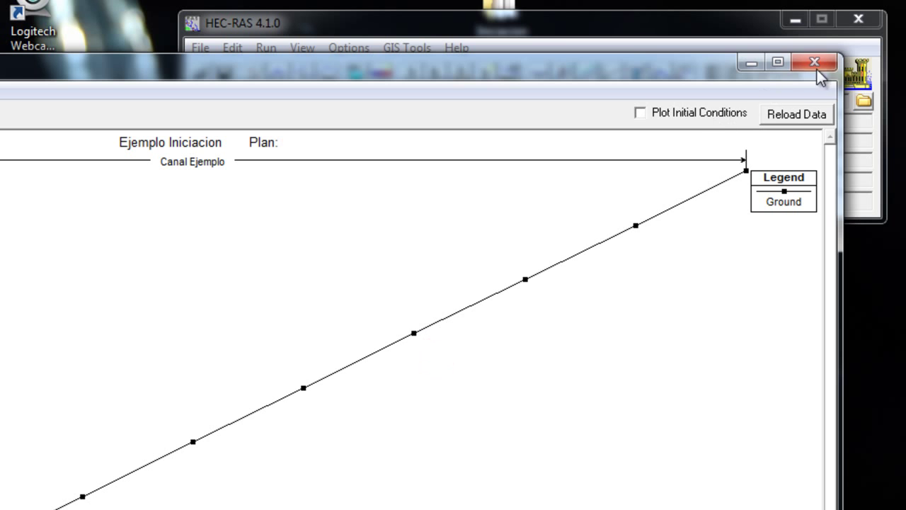
pyautogui.click(823, 62)
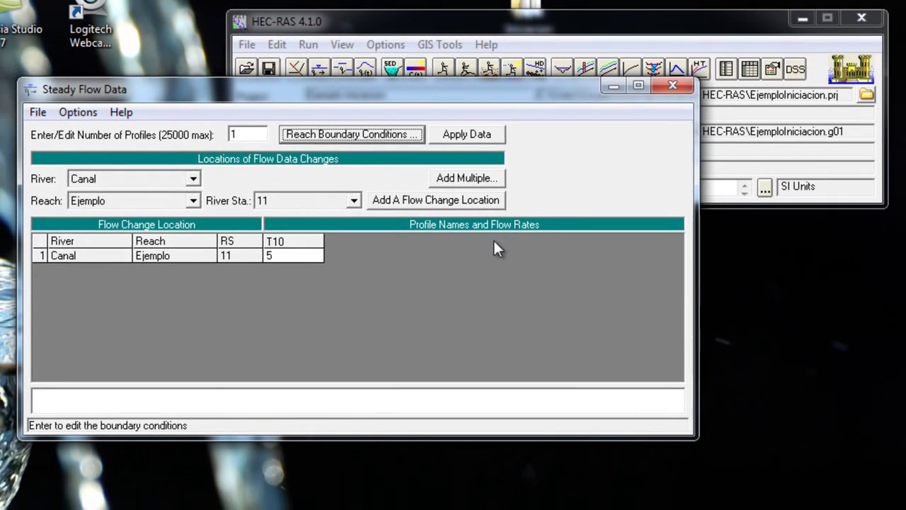
pyautogui.click(470, 131)
# Save the steady flow data with the title Flujo Iniciacion in the Iniciacion HEC-RAS folder and close the flow editor
pyautogui.click(54, 112)
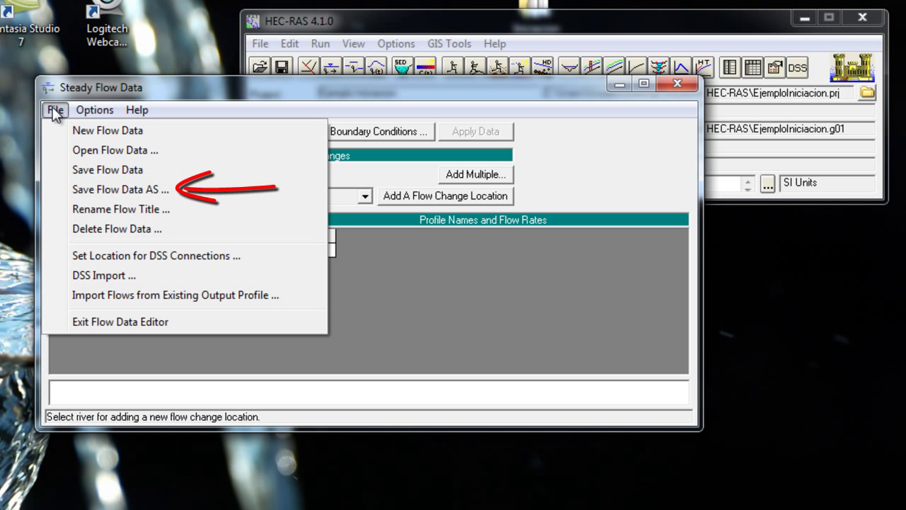
pyautogui.click(106, 190)
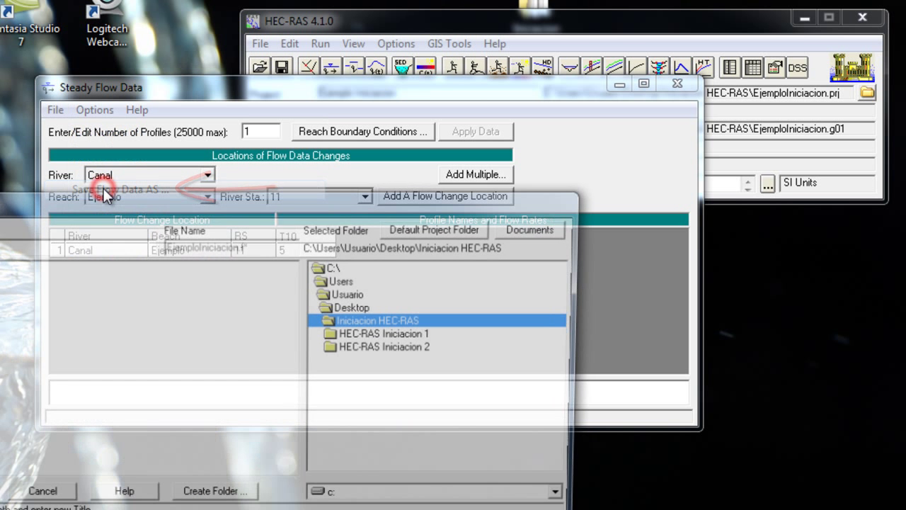
pyautogui.moveTo(257, 205); pyautogui.dragTo(356, 134)
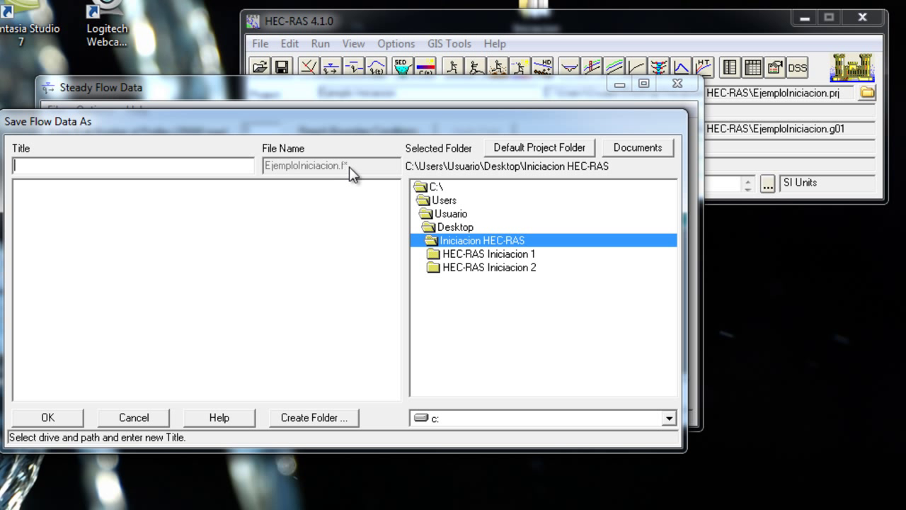
pyautogui.click(195, 166)
pyautogui.write('Flujo Iniciacion')
pyautogui.click(42, 418)
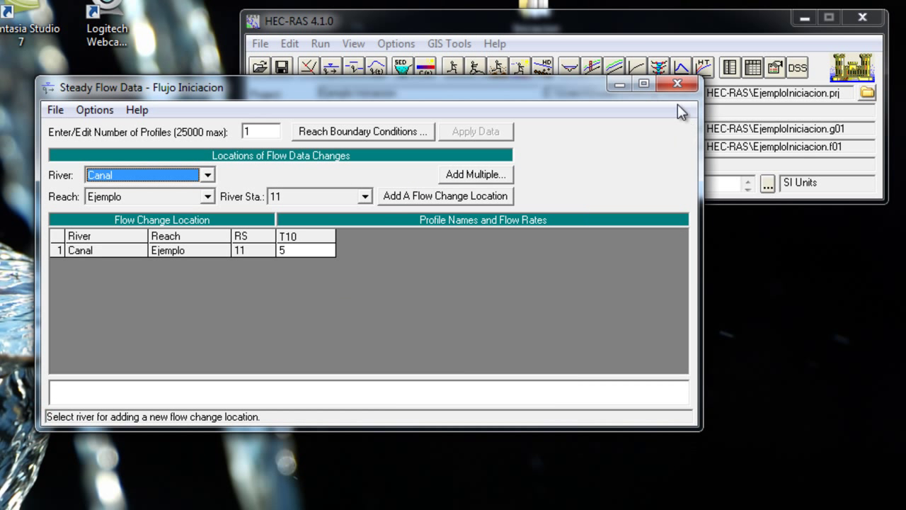
pyautogui.click(678, 84)
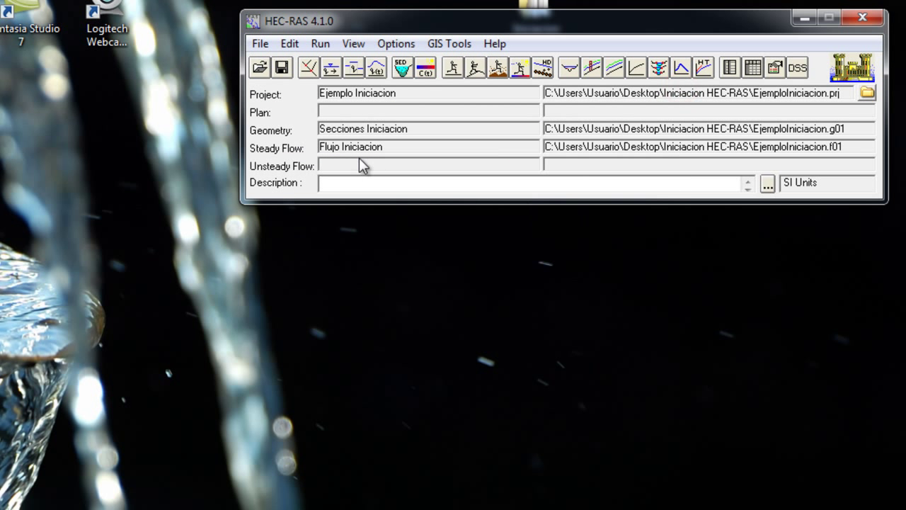